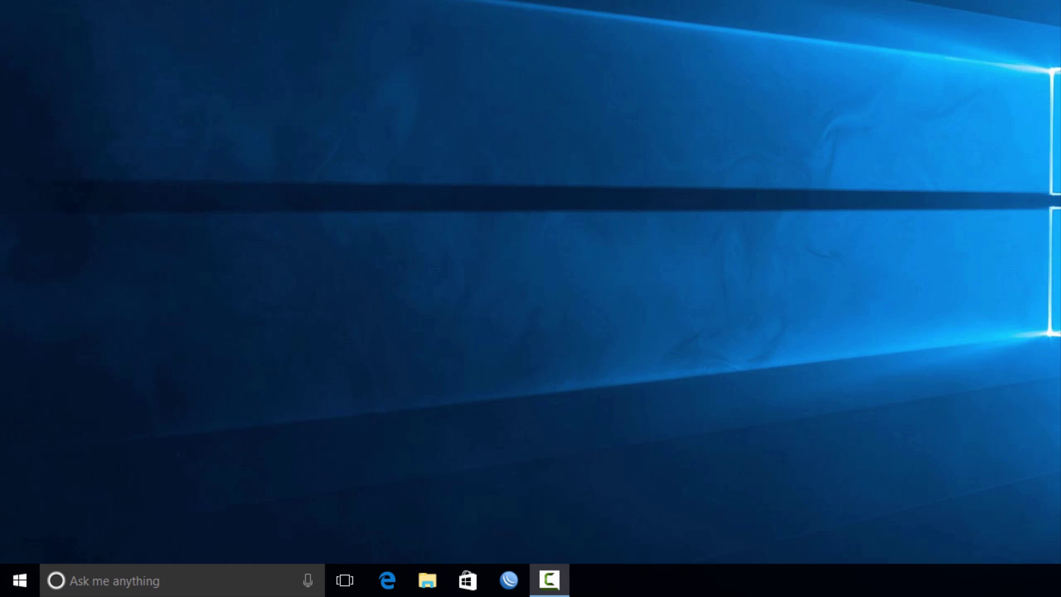
Launch WinBox and connect to the router at 192.168.5.1 using the saved login
{"action": "left_click", "coordinate": [508, 581]}
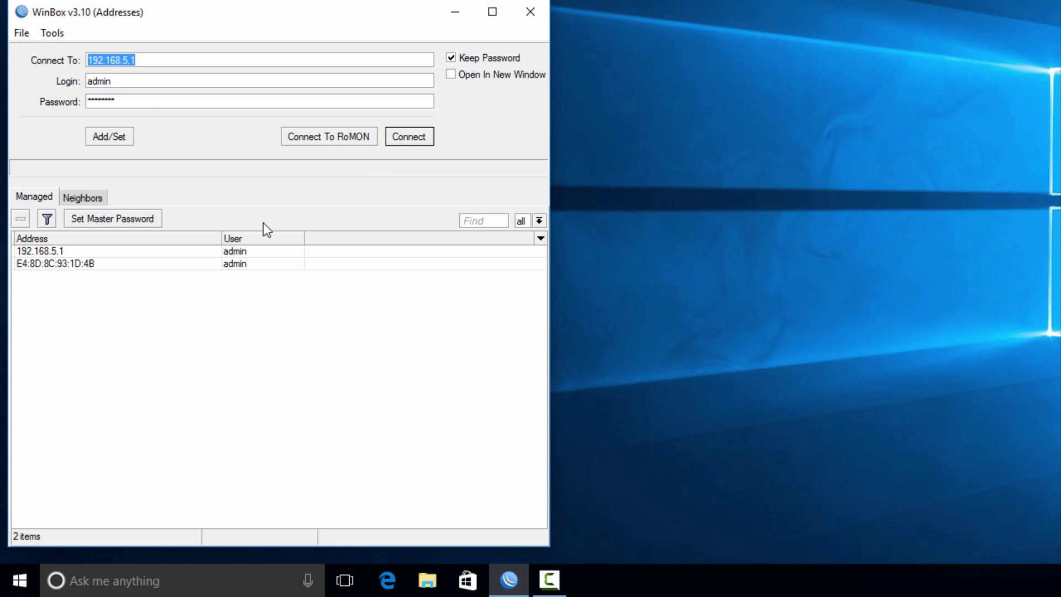
{"action": "left_click", "coordinate": [409, 137]}
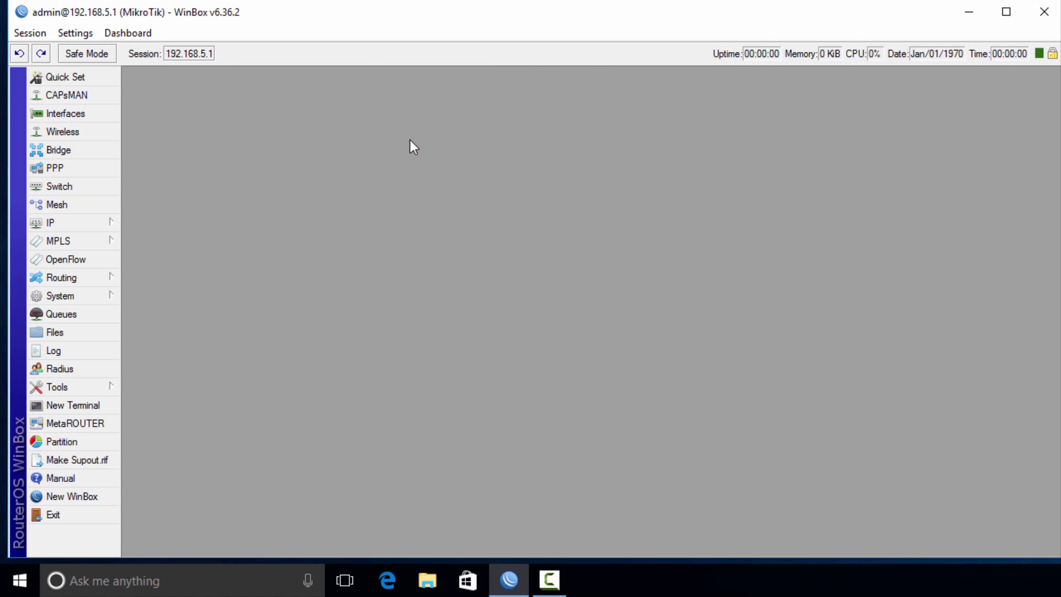
Open System > Packages to view the 18 installed packages at version 6.36.2
{"action": "left_click", "coordinate": [68, 296]}
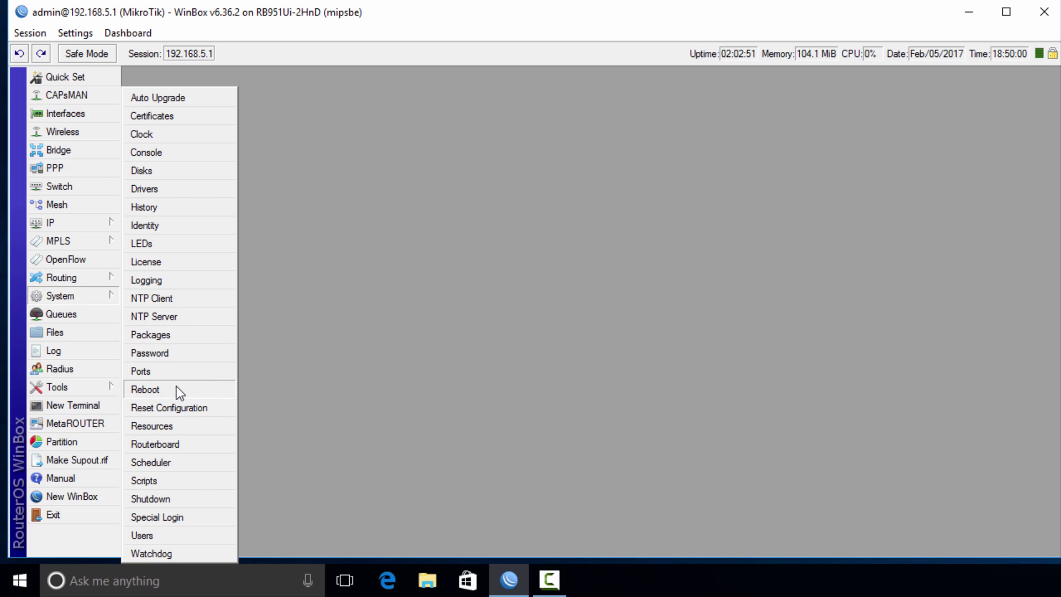
{"action": "left_click", "coordinate": [175, 339]}
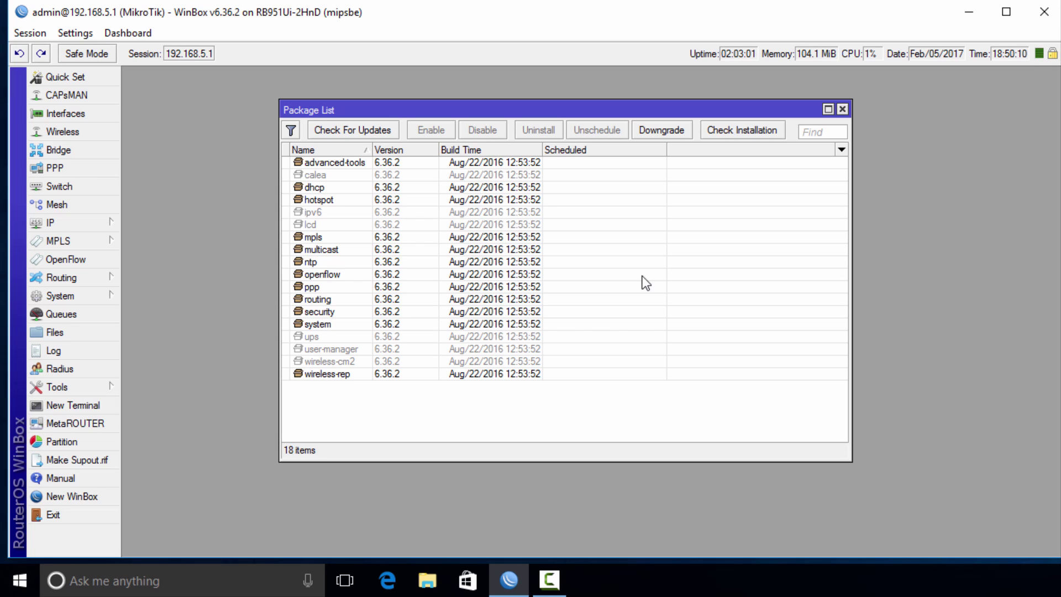
{"action": "left_click", "coordinate": [316, 175]}
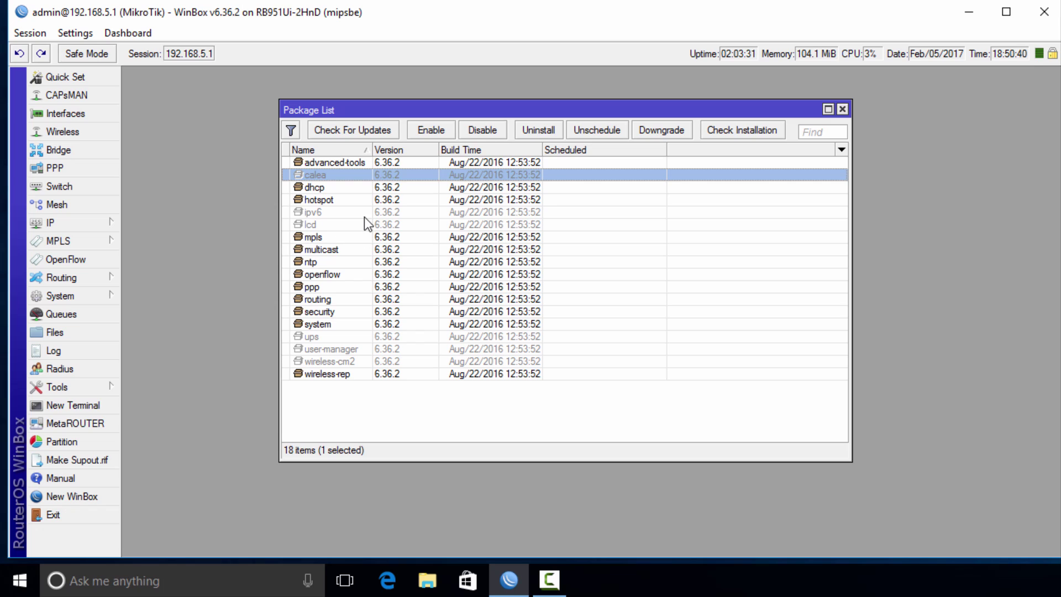
{"action": "left_click", "coordinate": [388, 409]}
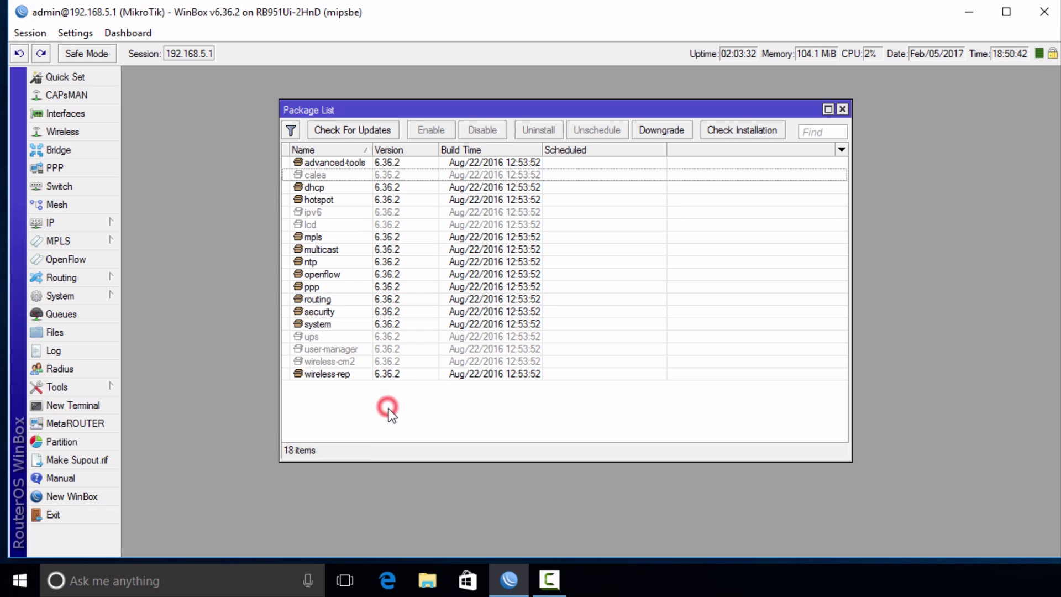
{"action": "left_click", "coordinate": [343, 134]}
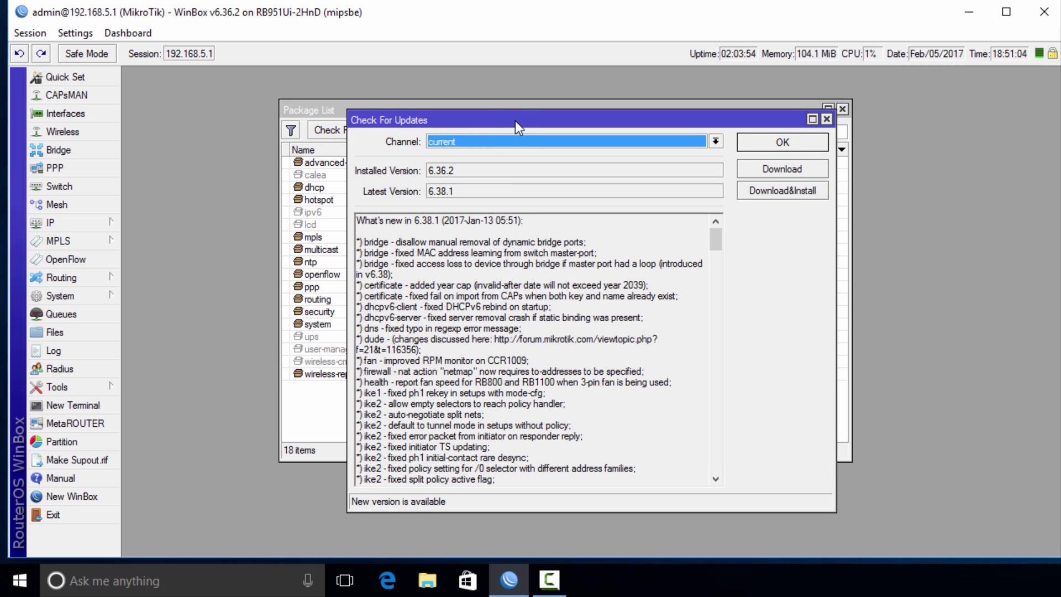
{"action": "left_click_drag", "start_coordinate": [515, 120], "coordinate": [505, 89]}
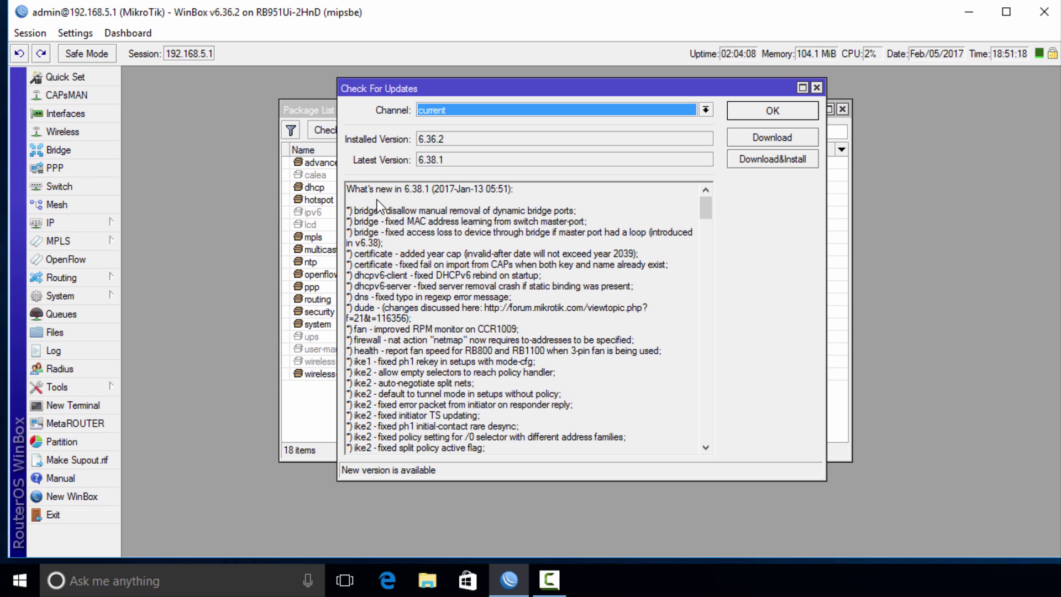
{"action": "left_click_drag", "start_coordinate": [711, 215], "coordinate": [711, 213]}
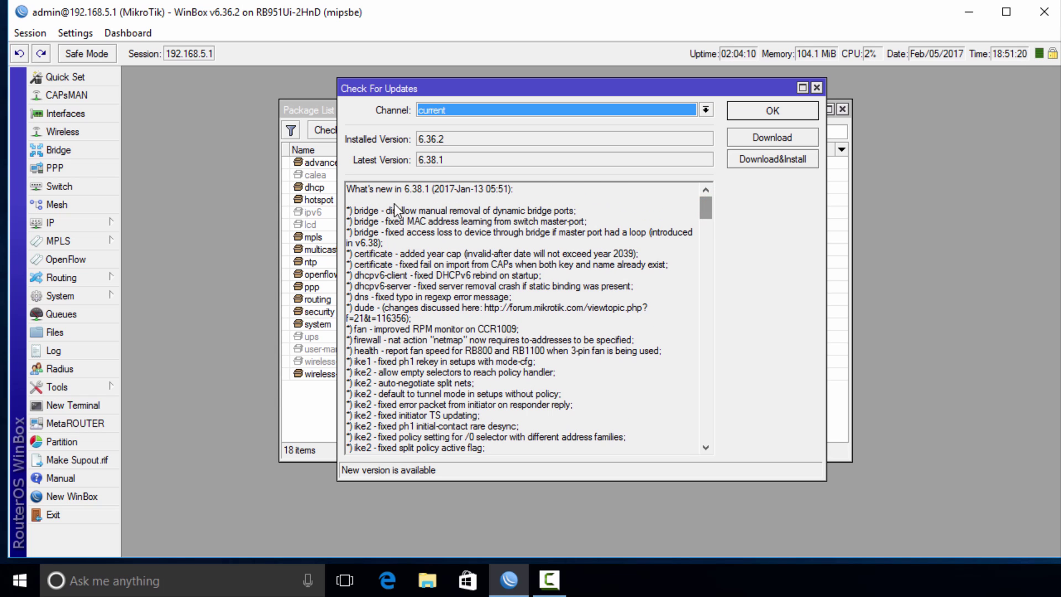
{"action": "scroll", "coordinate": [580, 245], "scroll_direction": "down", "scroll_amount": 4}
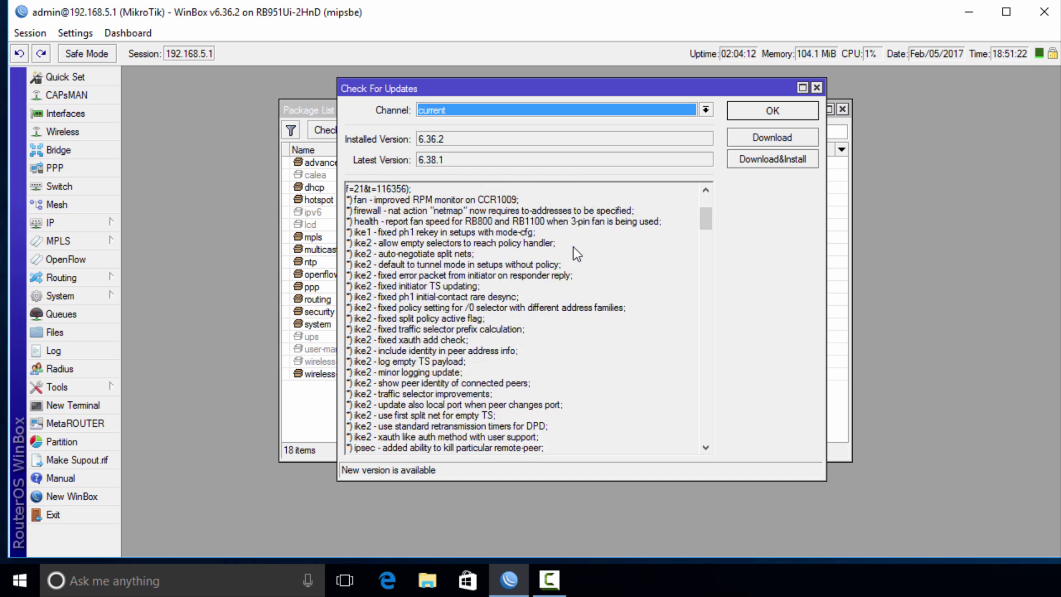
{"action": "scroll", "coordinate": [572, 253], "scroll_direction": "down", "scroll_amount": 1}
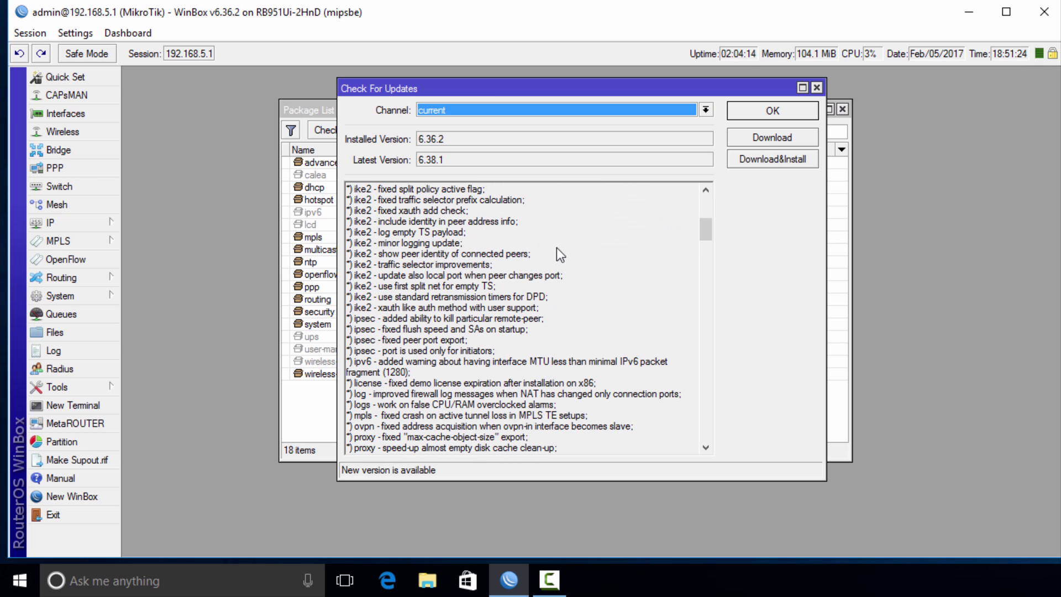
{"action": "scroll", "coordinate": [447, 259], "scroll_direction": "up", "scroll_amount": 8}
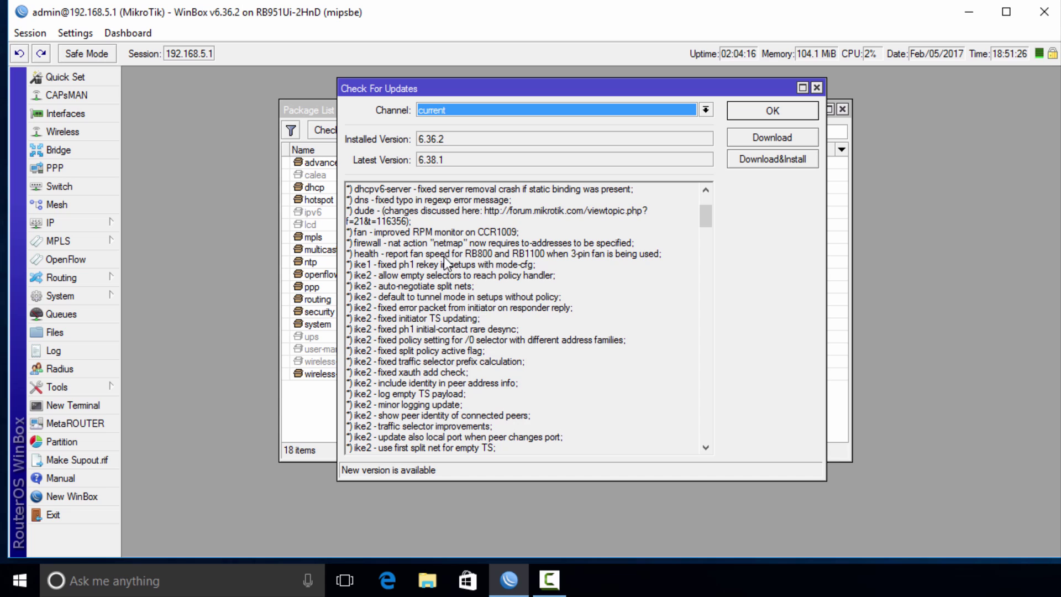
{"action": "left_click", "coordinate": [403, 189]}
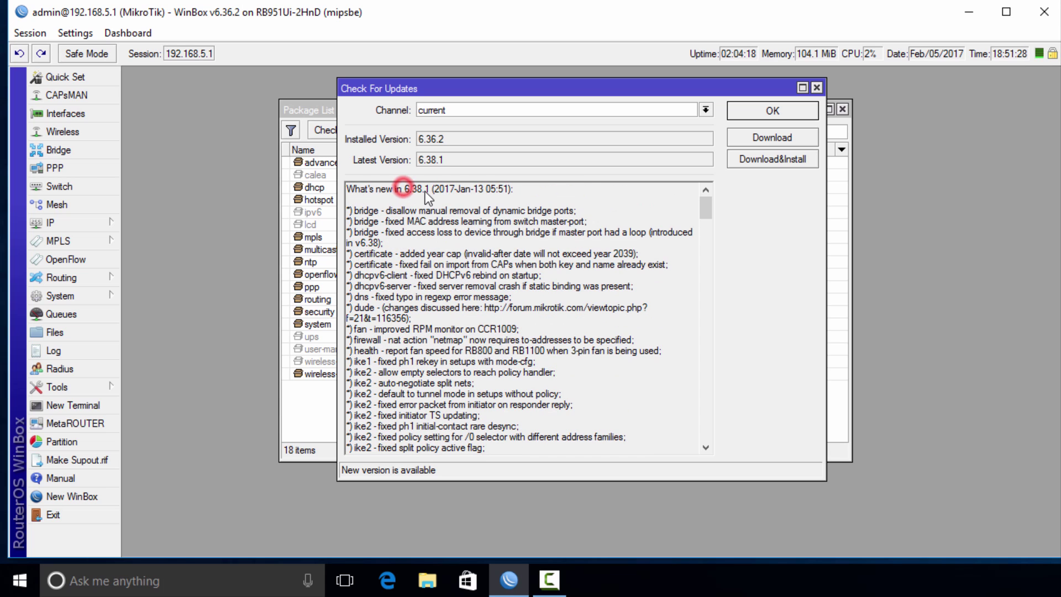
{"action": "scroll", "coordinate": [454, 260], "scroll_direction": "down", "scroll_amount": 10}
{"action": "scroll", "coordinate": [456, 265], "scroll_direction": "down", "scroll_amount": 8}
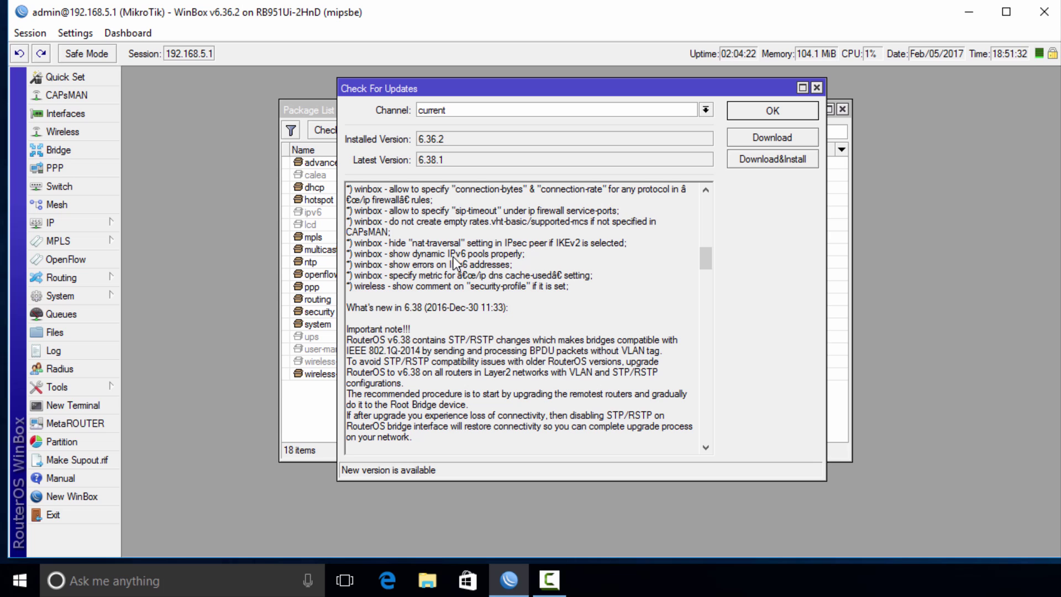
{"action": "scroll", "coordinate": [447, 318], "scroll_direction": "down", "scroll_amount": 1}
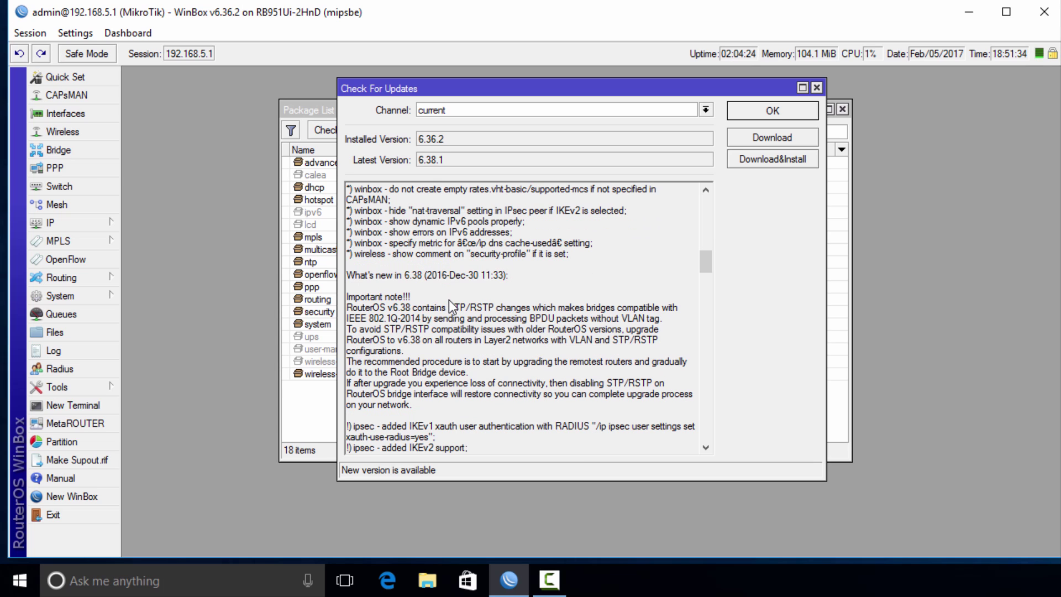
{"action": "scroll", "coordinate": [517, 324], "scroll_direction": "down", "scroll_amount": 2}
{"action": "scroll", "coordinate": [515, 326], "scroll_direction": "down", "scroll_amount": 15}
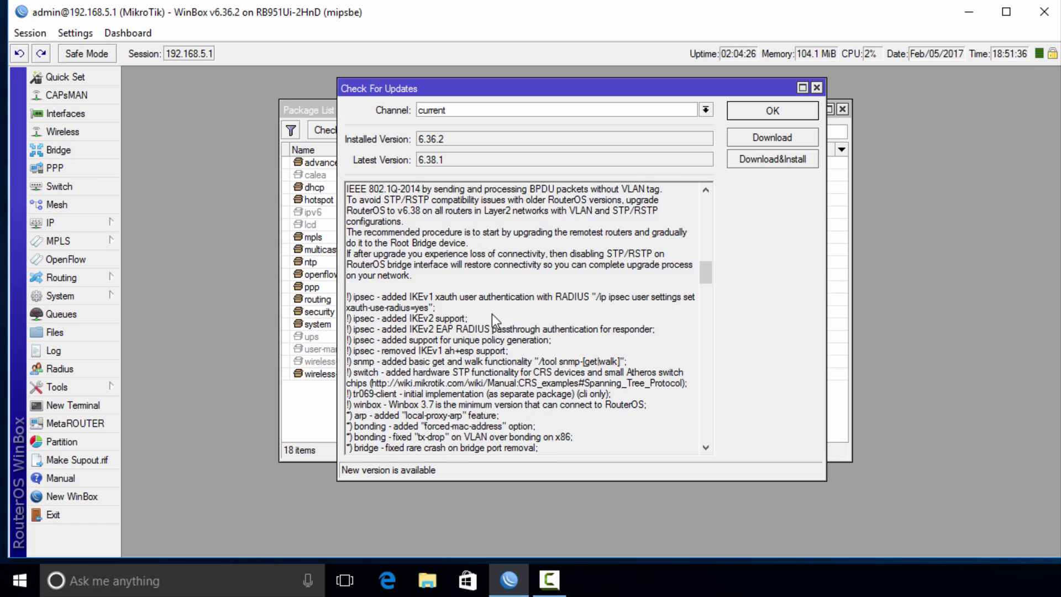
{"action": "scroll", "coordinate": [493, 320], "scroll_direction": "down", "scroll_amount": 12}
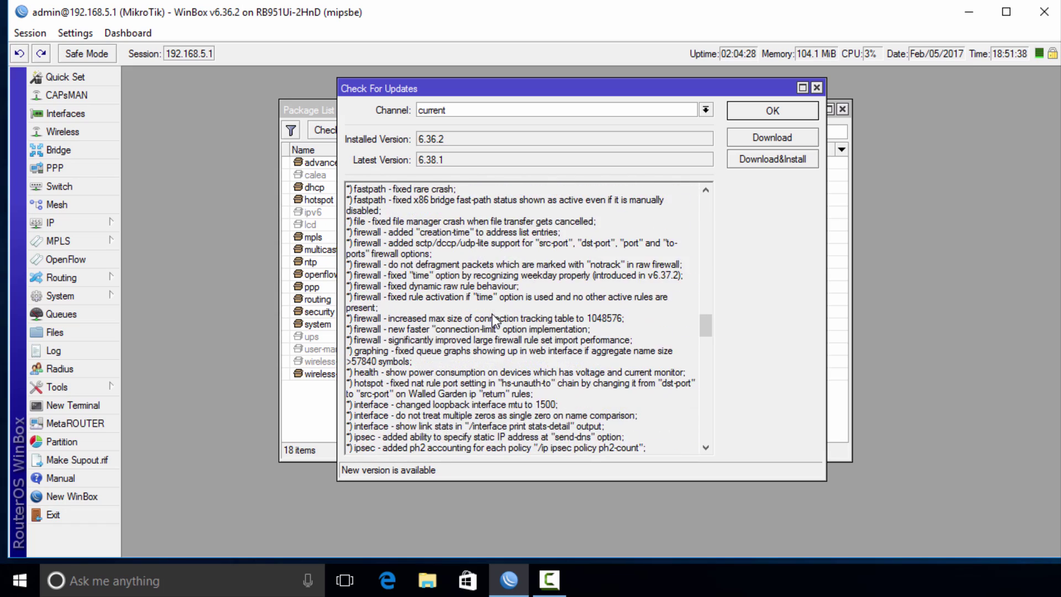
{"action": "scroll", "coordinate": [493, 321], "scroll_direction": "down", "scroll_amount": 12}
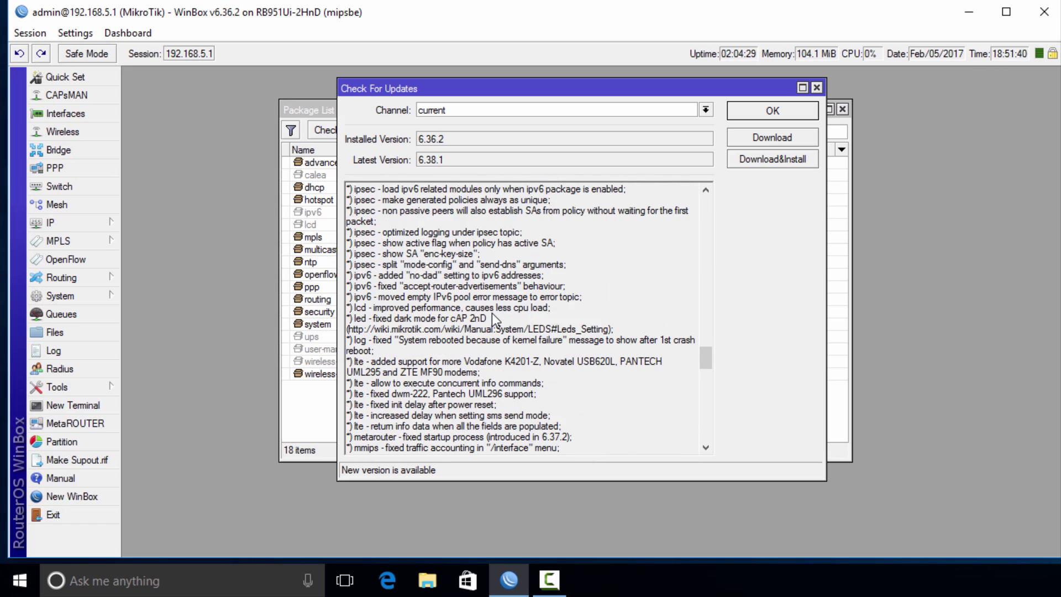
{"action": "scroll", "coordinate": [494, 320], "scroll_direction": "up", "scroll_amount": 20}
{"action": "scroll", "coordinate": [494, 319], "scroll_direction": "up", "scroll_amount": 20}
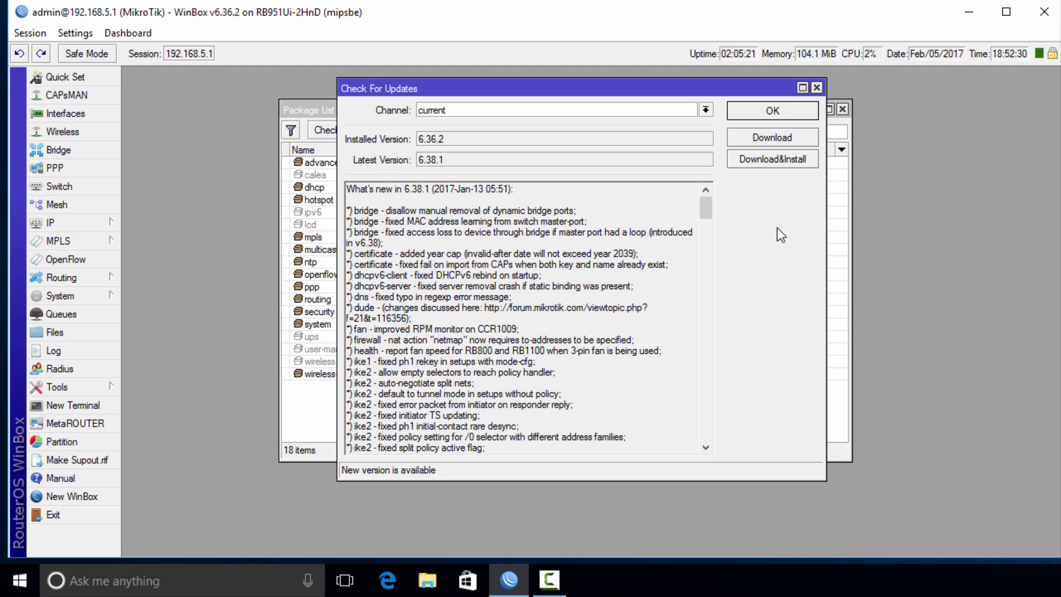
Download and install RouterOS 6.38.1, letting the router reboot
{"action": "left_click", "coordinate": [764, 163]}
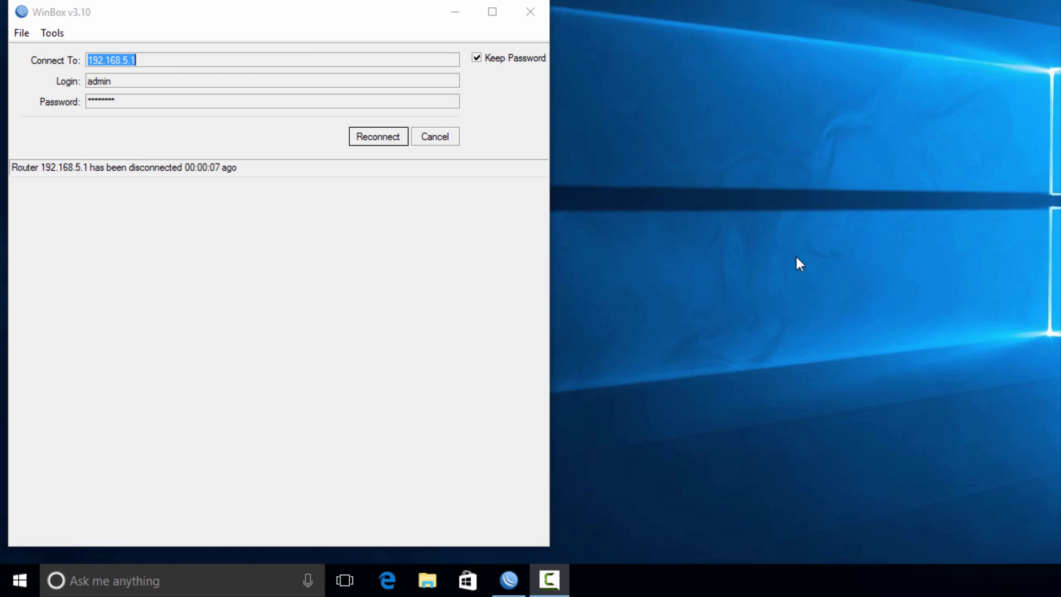
Reconnect to the rebooted router and dismiss the up-to-date update check for 6.38.1
{"action": "left_click", "coordinate": [367, 141]}
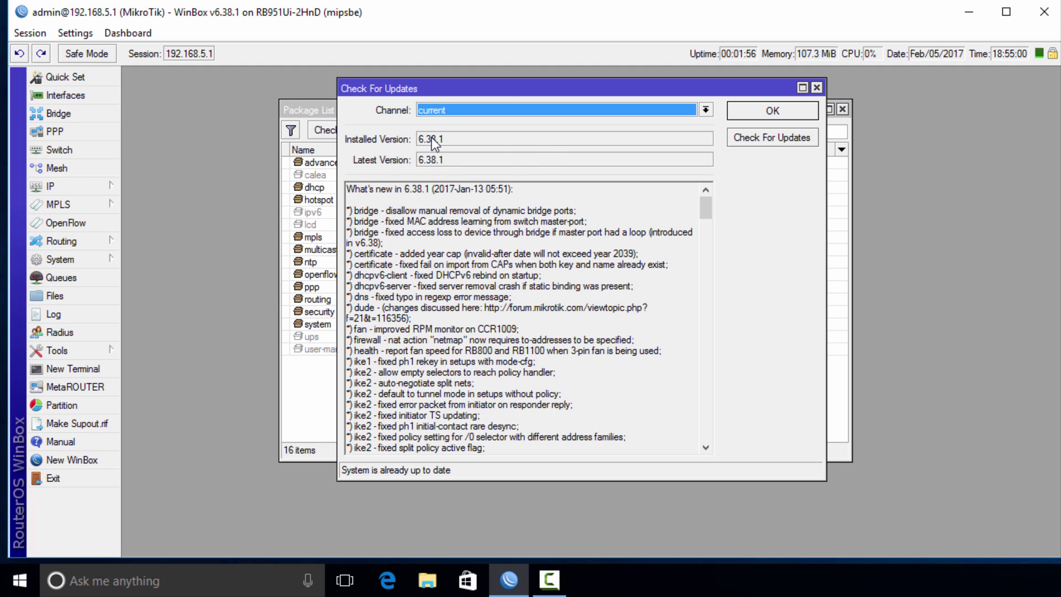
{"action": "left_click", "coordinate": [769, 110]}
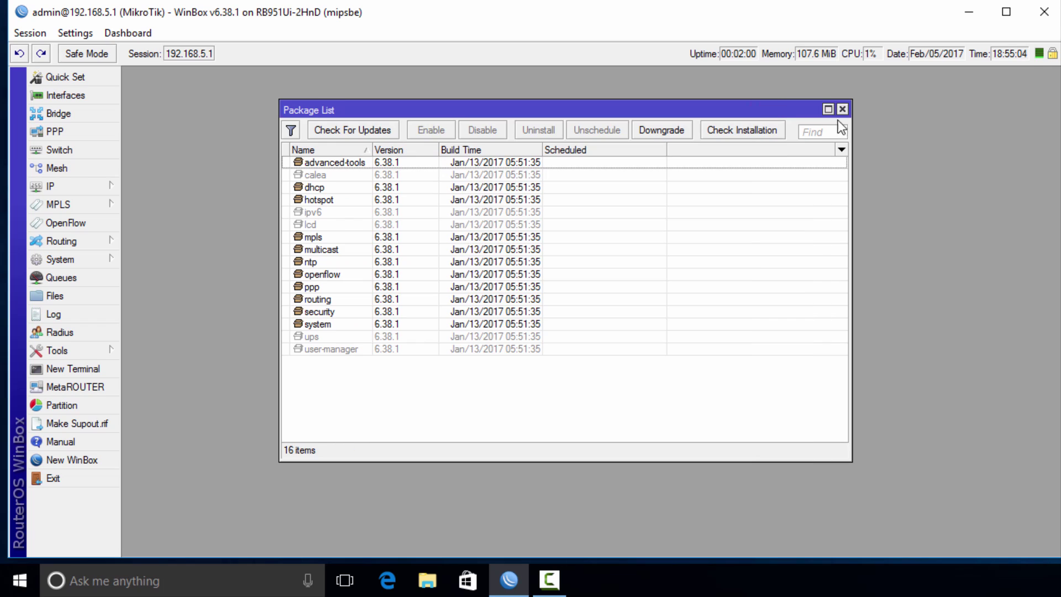
Close the package list and bring up System > Routerboard, showing firmware 3.22 with 3.33 available
{"action": "left_click", "coordinate": [842, 109]}
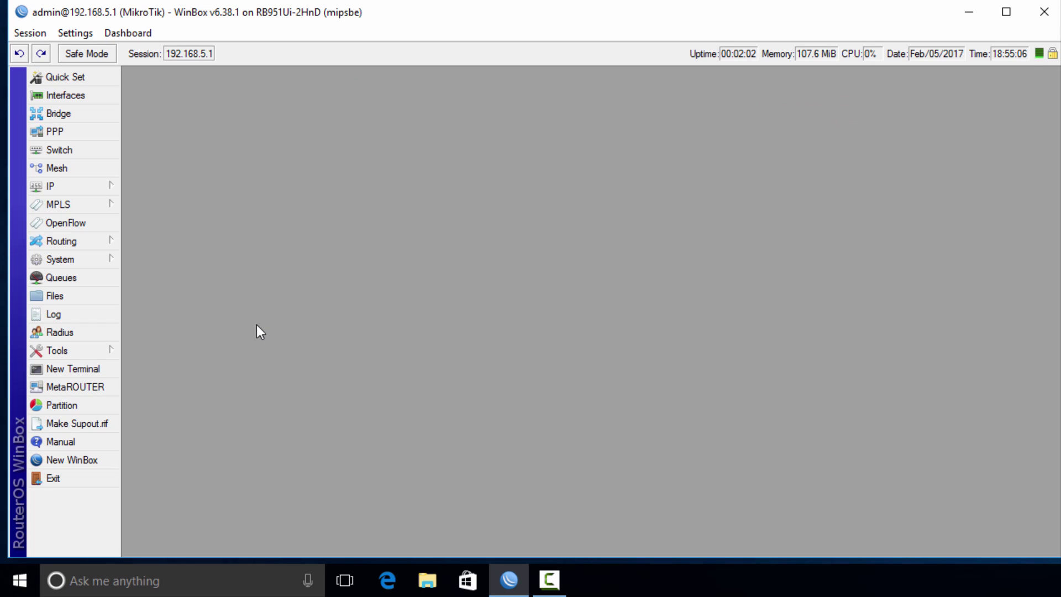
{"action": "left_click", "coordinate": [91, 260]}
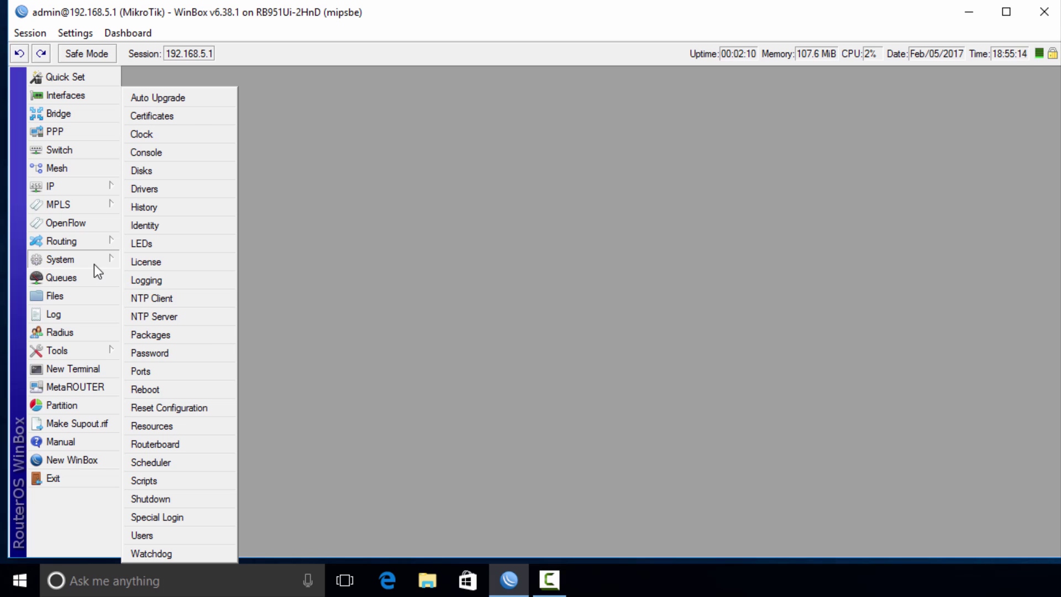
{"action": "left_click", "coordinate": [183, 443]}
{"action": "left_click_drag", "start_coordinate": [580, 246], "coordinate": [552, 150]}
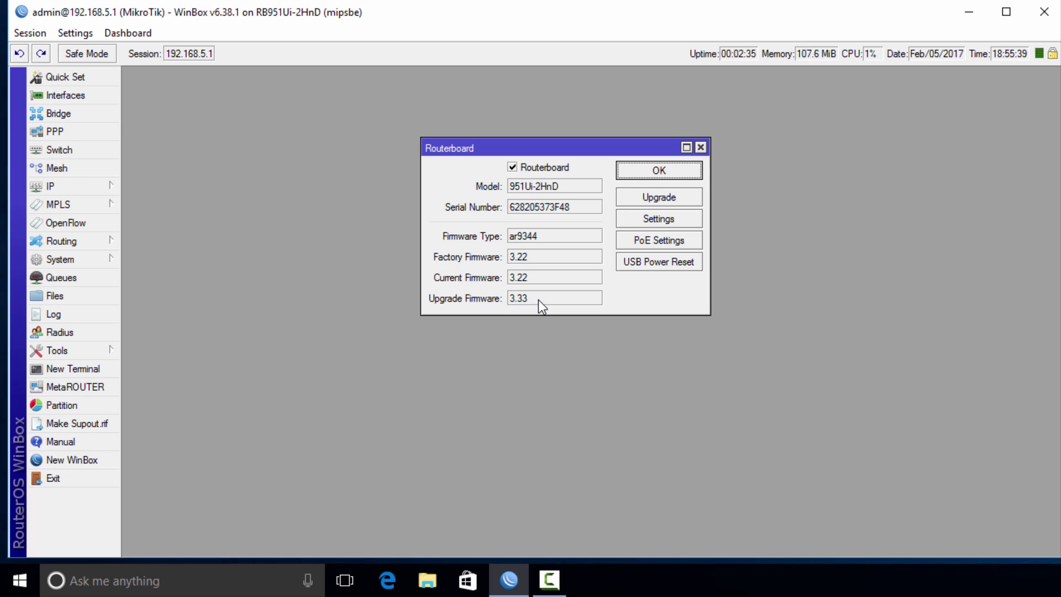
Upgrade the Routerboard firmware to 3.33, confirm it, and close the Routerboard window
{"action": "left_click", "coordinate": [684, 198]}
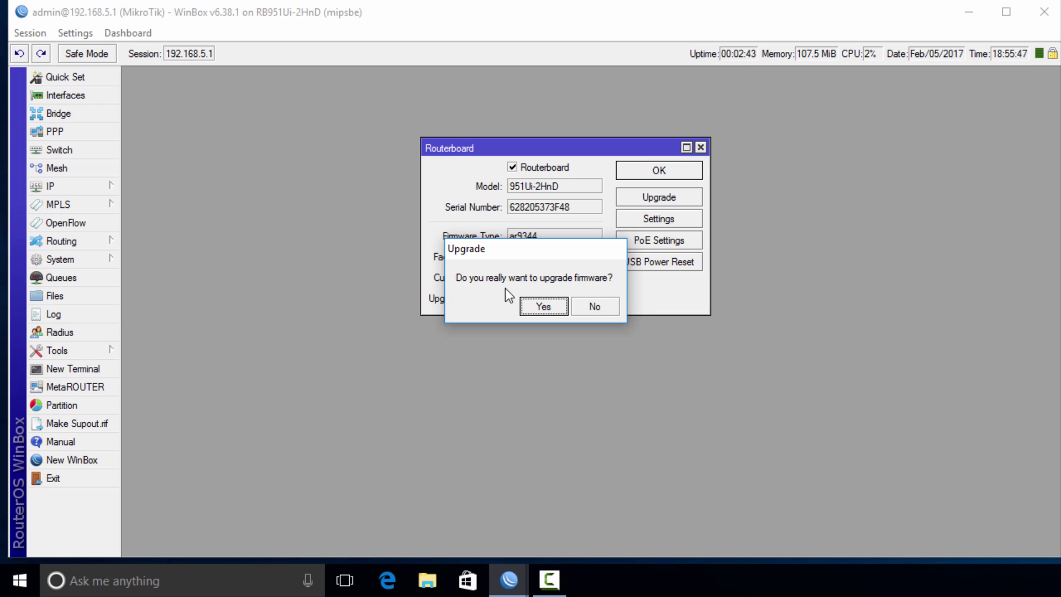
{"action": "left_click", "coordinate": [529, 307]}
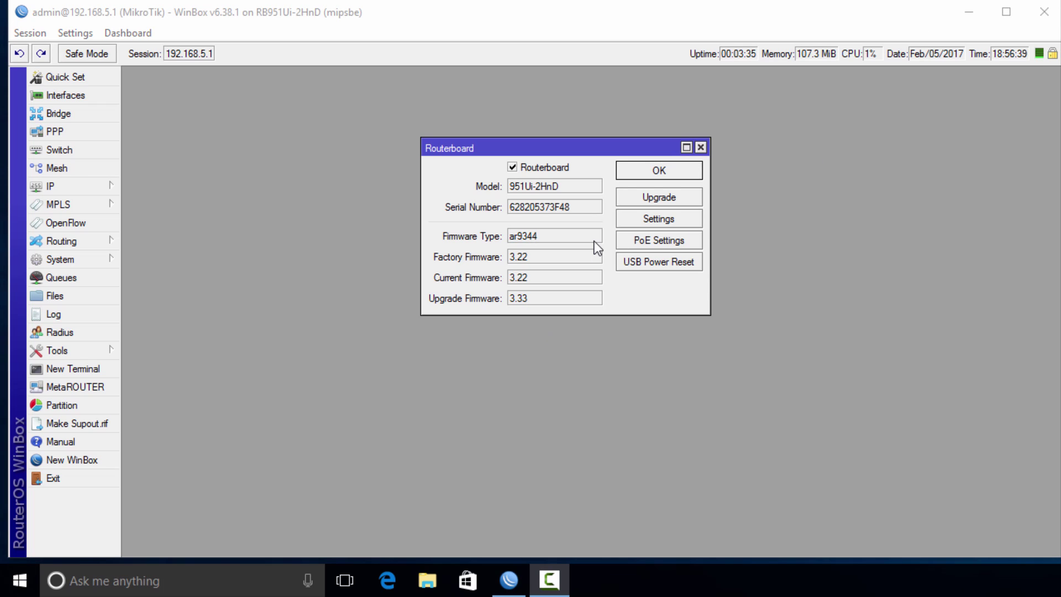
{"action": "left_click", "coordinate": [648, 173]}
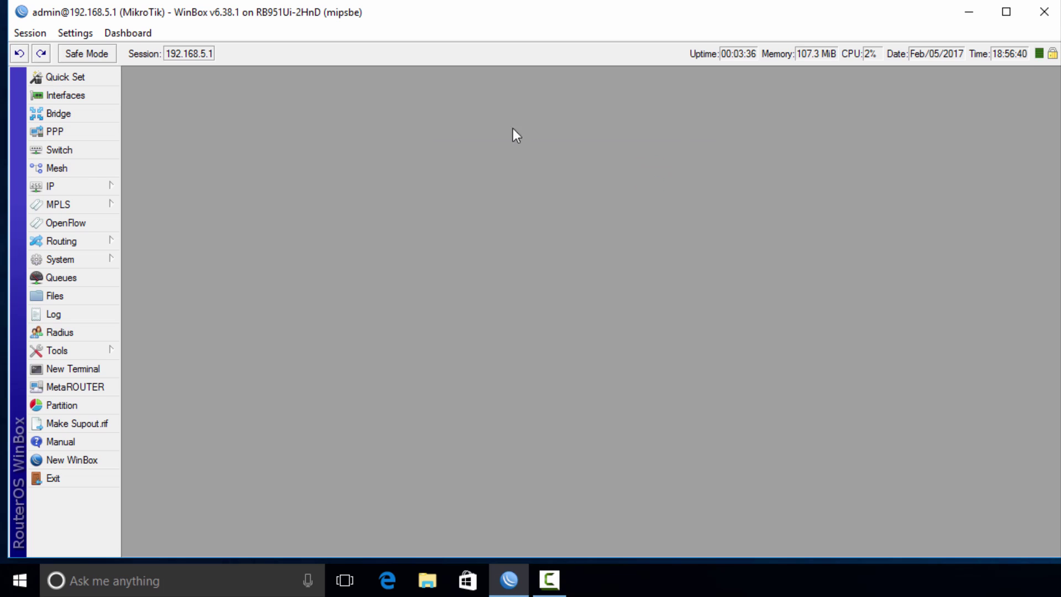
Reboot the router from System > Reboot and confirm the restart
{"action": "left_click", "coordinate": [83, 259]}
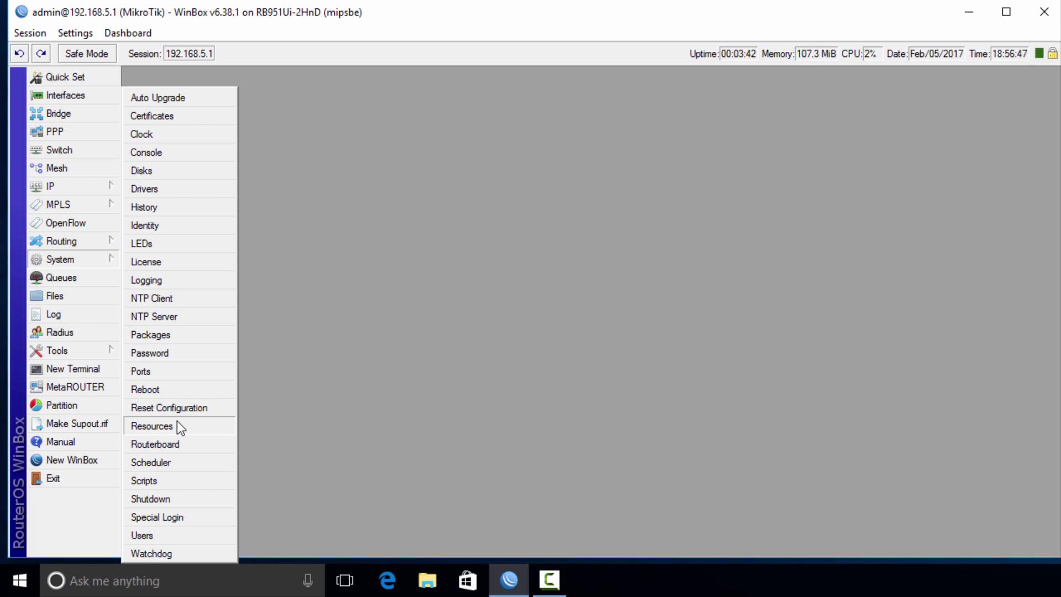
{"action": "left_click", "coordinate": [173, 389]}
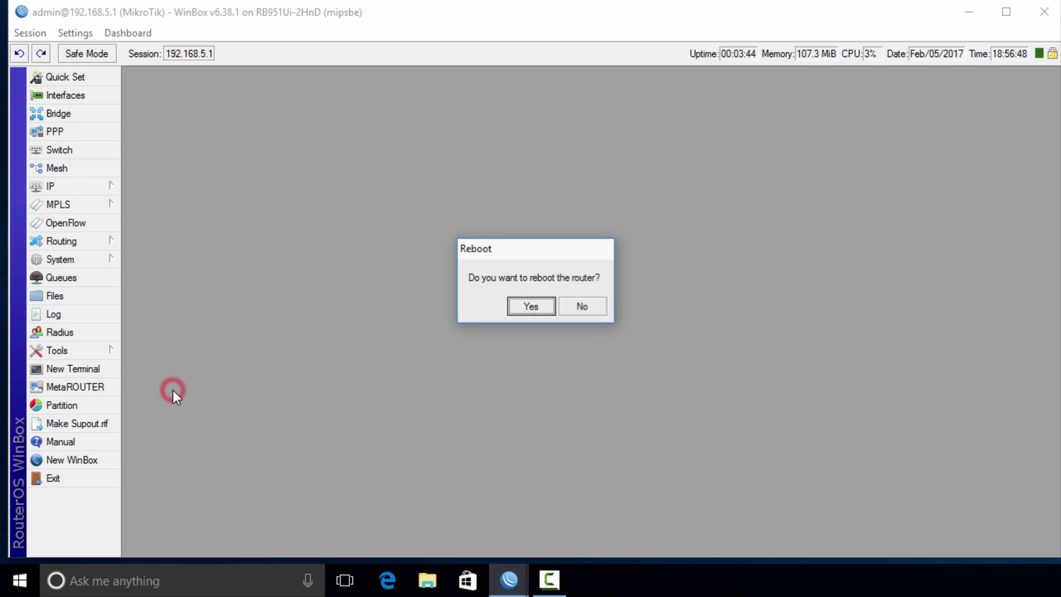
{"action": "left_click", "coordinate": [524, 308]}
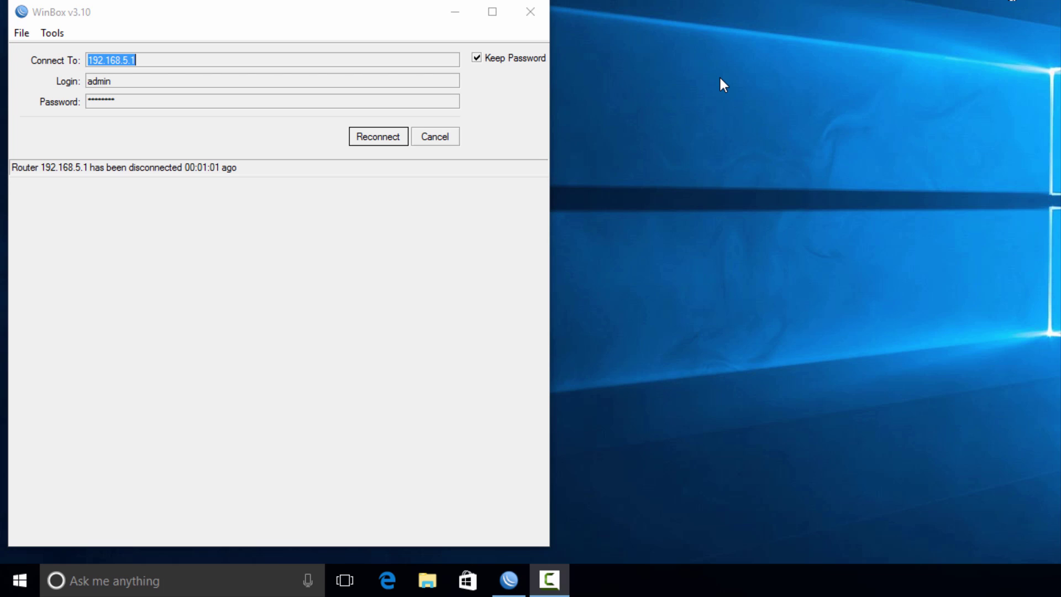
Reconnect and check System > Routerboard, verifying current firmware now reads 3.33
{"action": "left_click", "coordinate": [379, 139]}
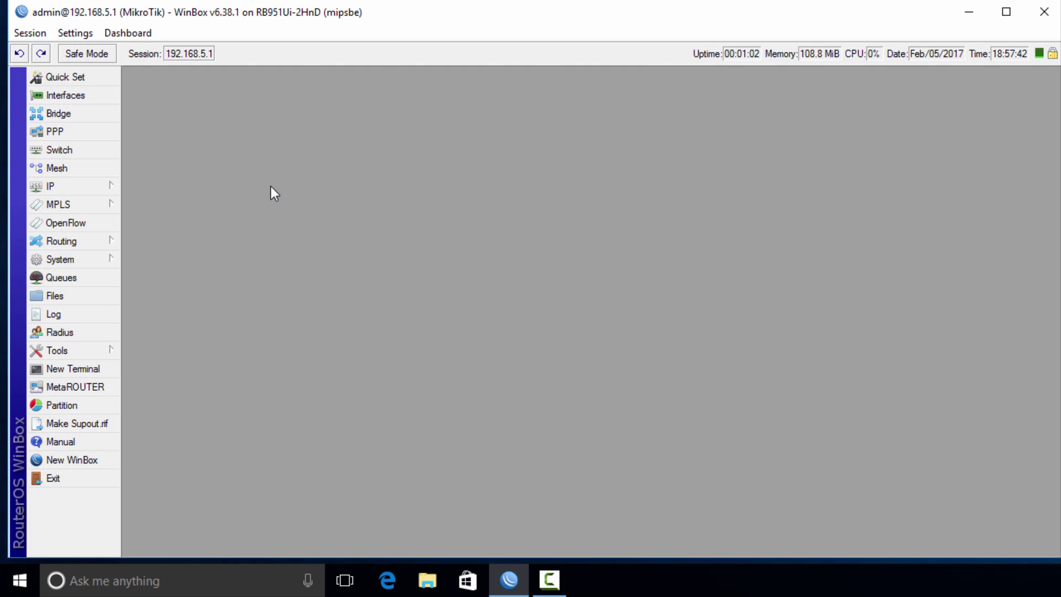
{"action": "left_click", "coordinate": [81, 261]}
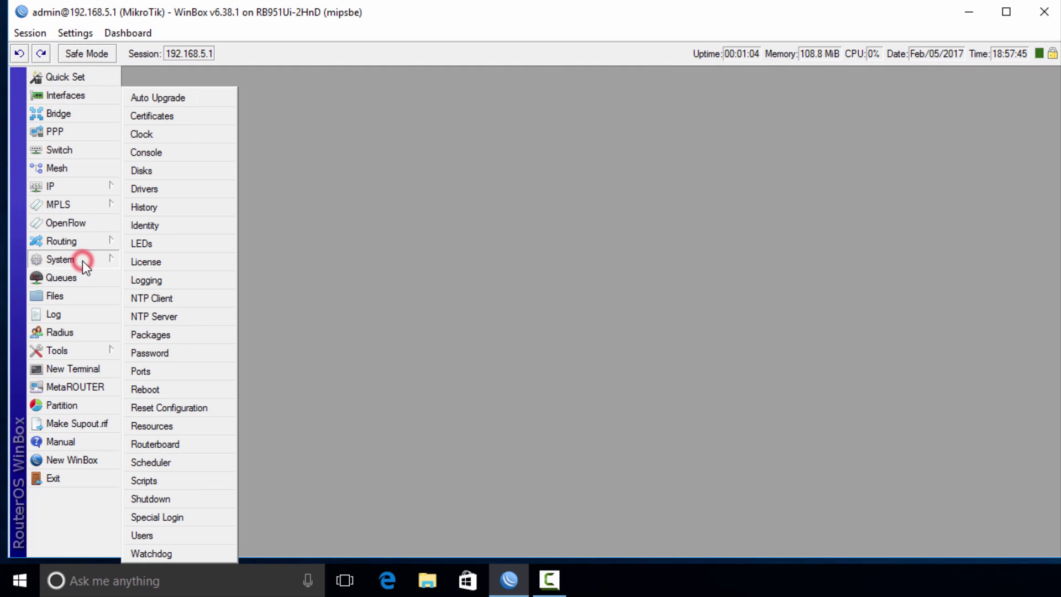
{"action": "left_click", "coordinate": [187, 445]}
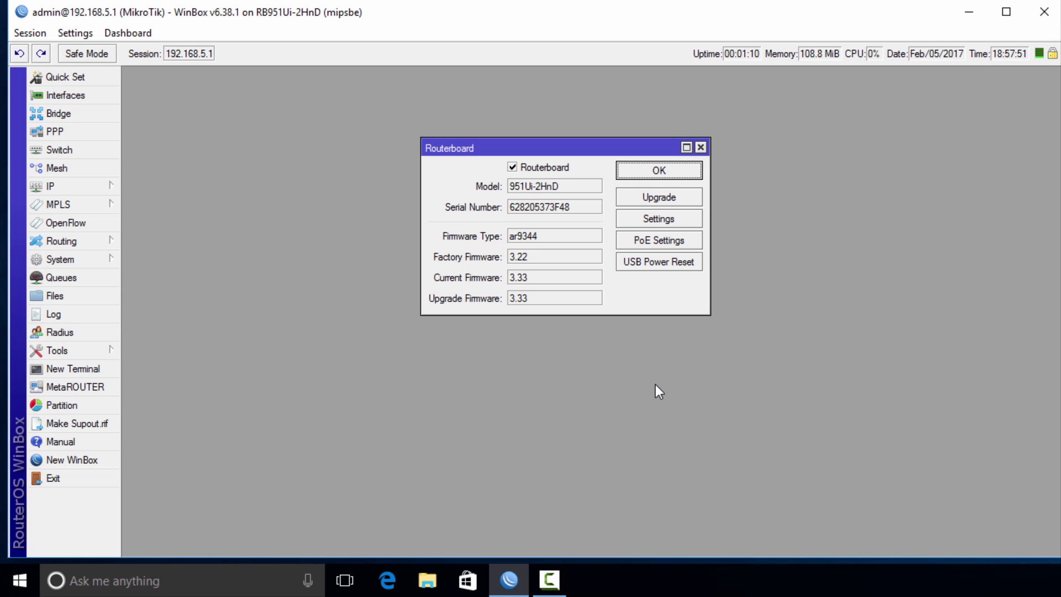